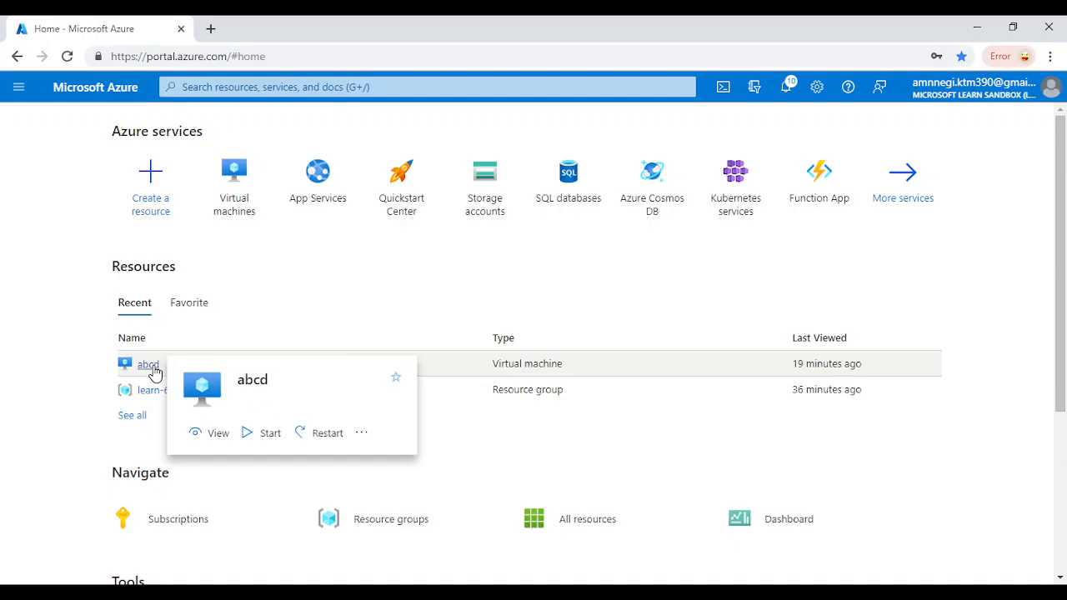
Open the abcd virtual machine, review its overview properties, and open its Disks page.
{"action": "left_click", "coordinate": [150, 369]}
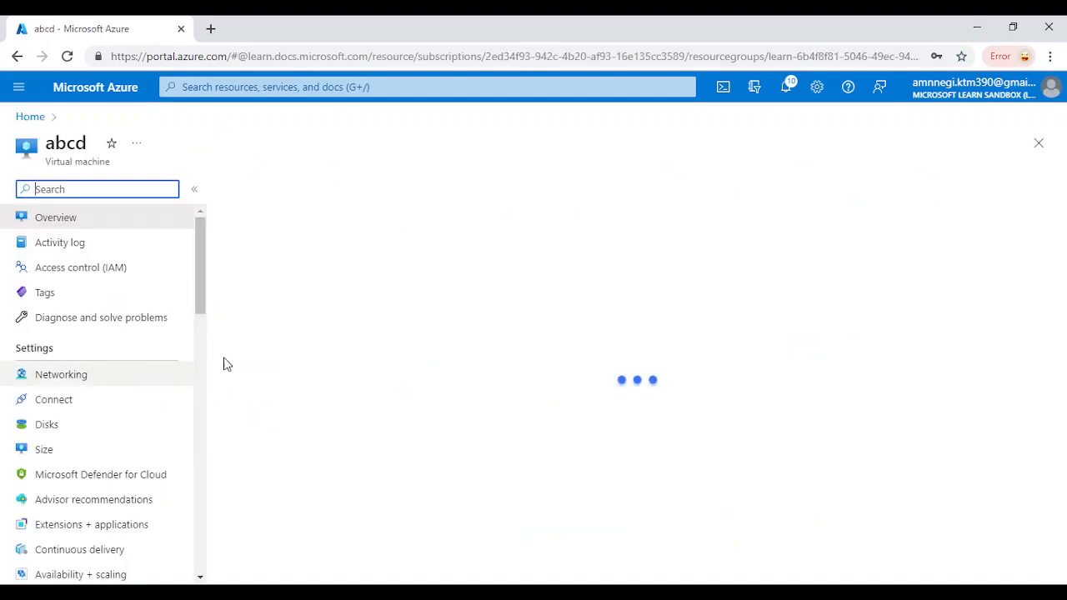
{"action": "scroll", "coordinate": [435, 415], "scroll_direction": "down", "scroll_amount": 2}
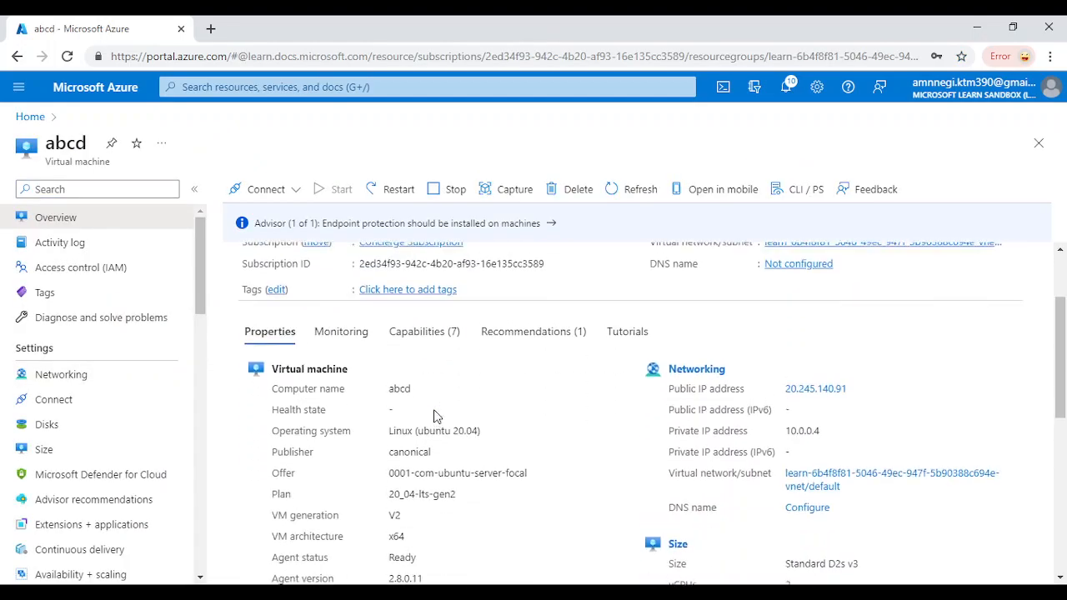
{"action": "scroll", "coordinate": [434, 416], "scroll_direction": "up", "scroll_amount": 2}
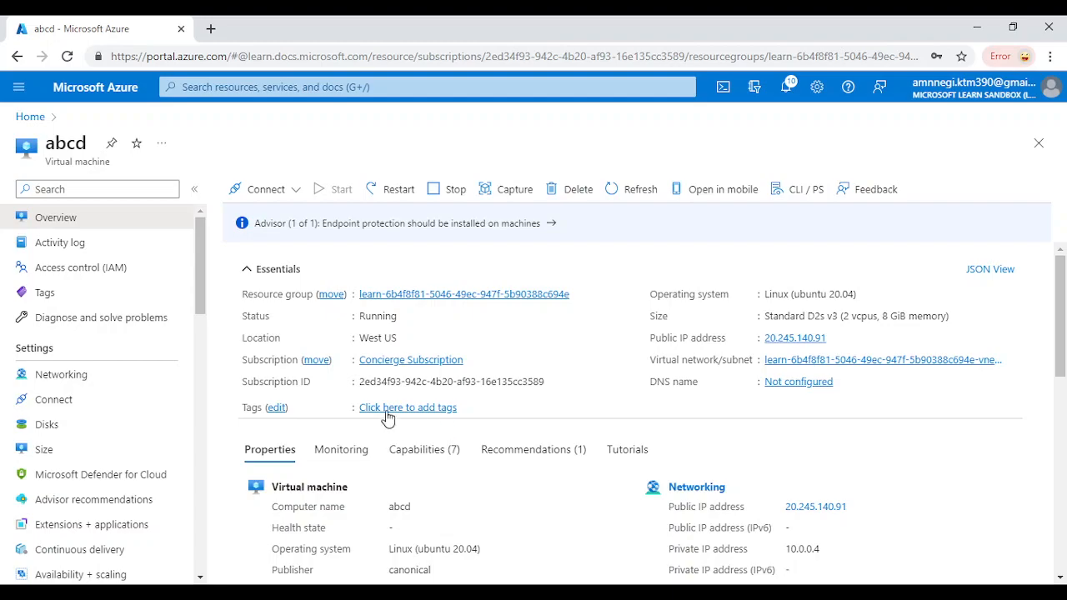
{"action": "scroll", "coordinate": [317, 475], "scroll_direction": "down", "scroll_amount": 3}
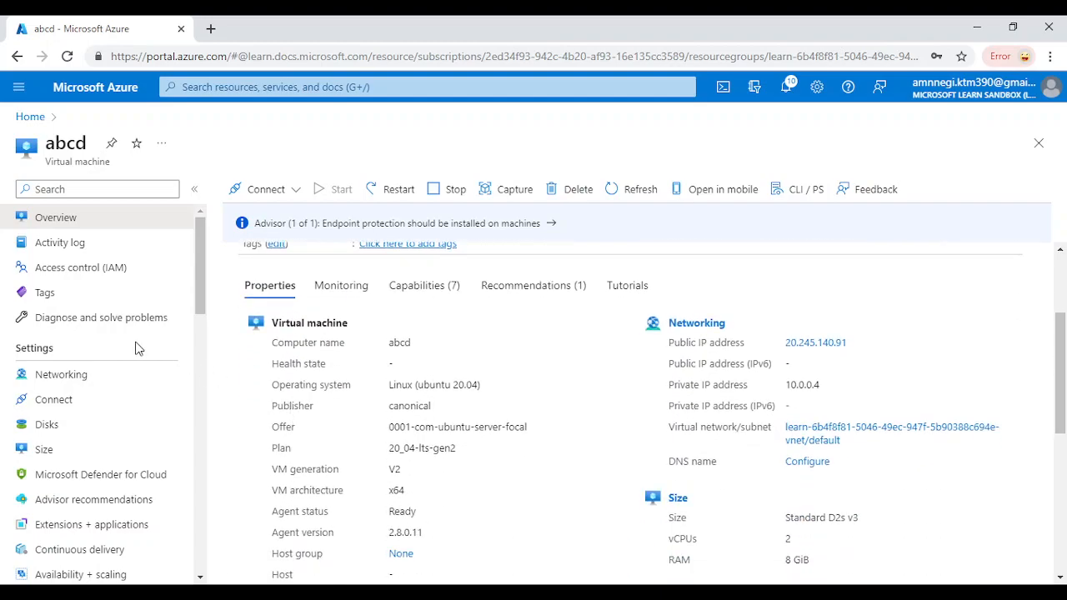
{"action": "left_click", "coordinate": [79, 427]}
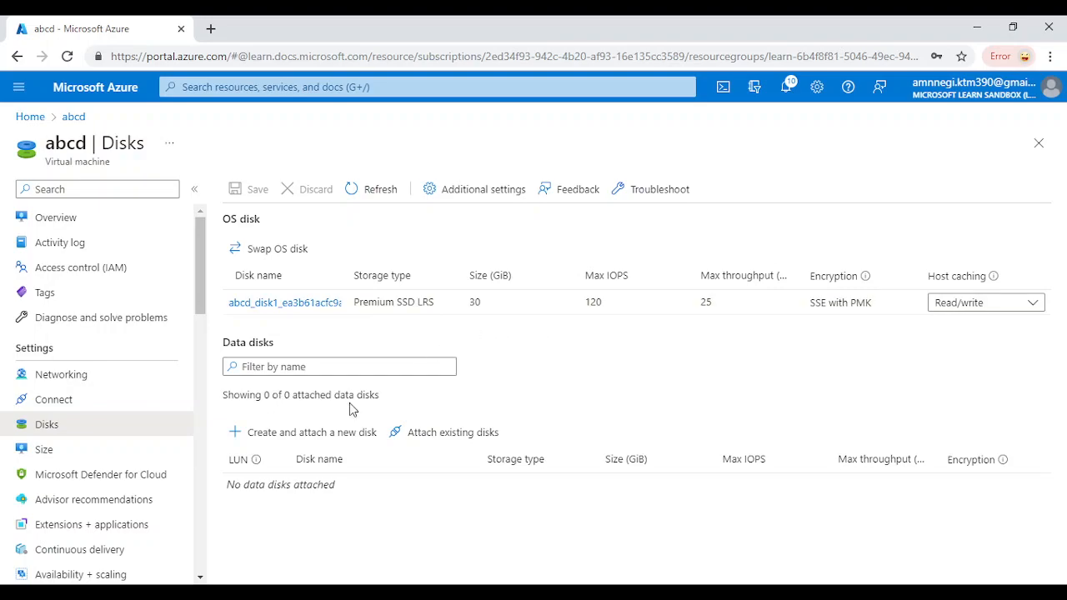
Open the abcd virtual machine in a second browser tab and start a Bash Cloud Shell there.
{"action": "key", "text": "alt+Tab"}
{"action": "key", "text": "alt+Tab"}
{"action": "left_click", "coordinate": [276, 89]}
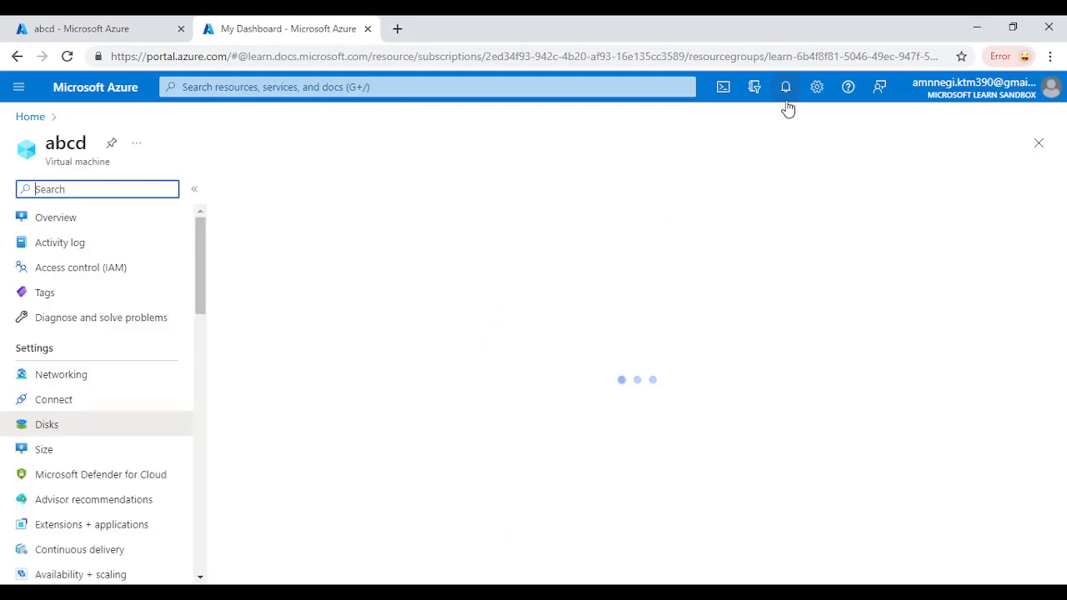
{"action": "left_click", "coordinate": [723, 96]}
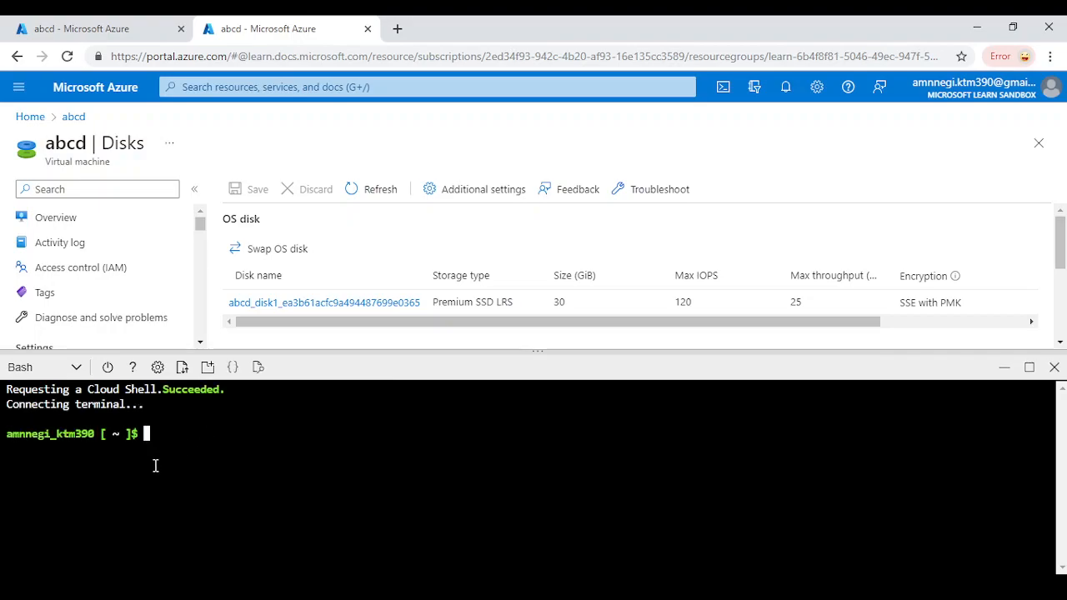
{"action": "type", "text": "ssh demo@"}
{"action": "left_click", "coordinate": [94, 27]}
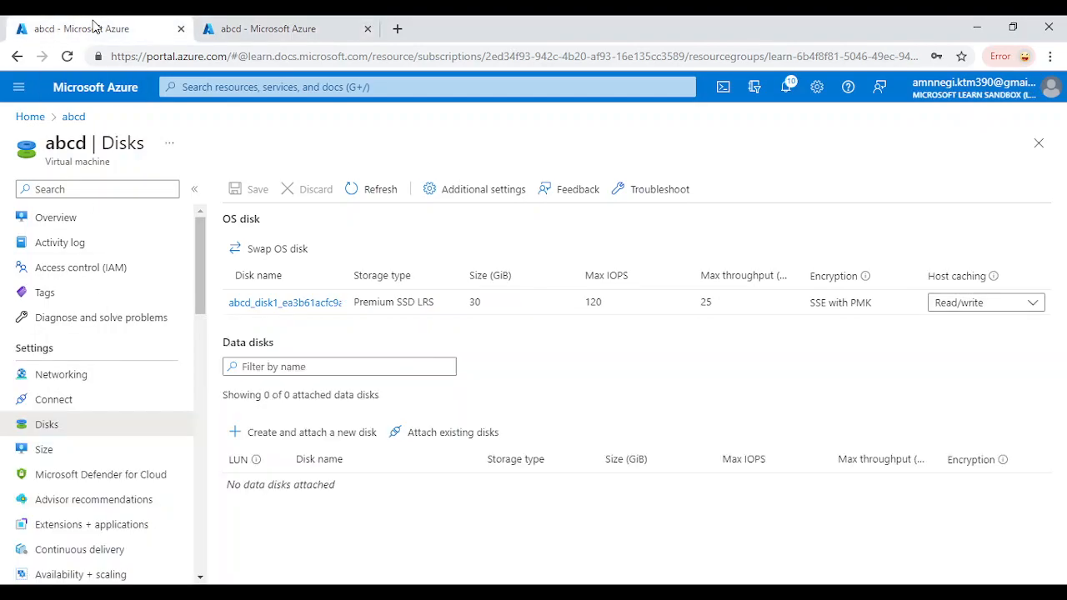
{"action": "left_click", "coordinate": [108, 225]}
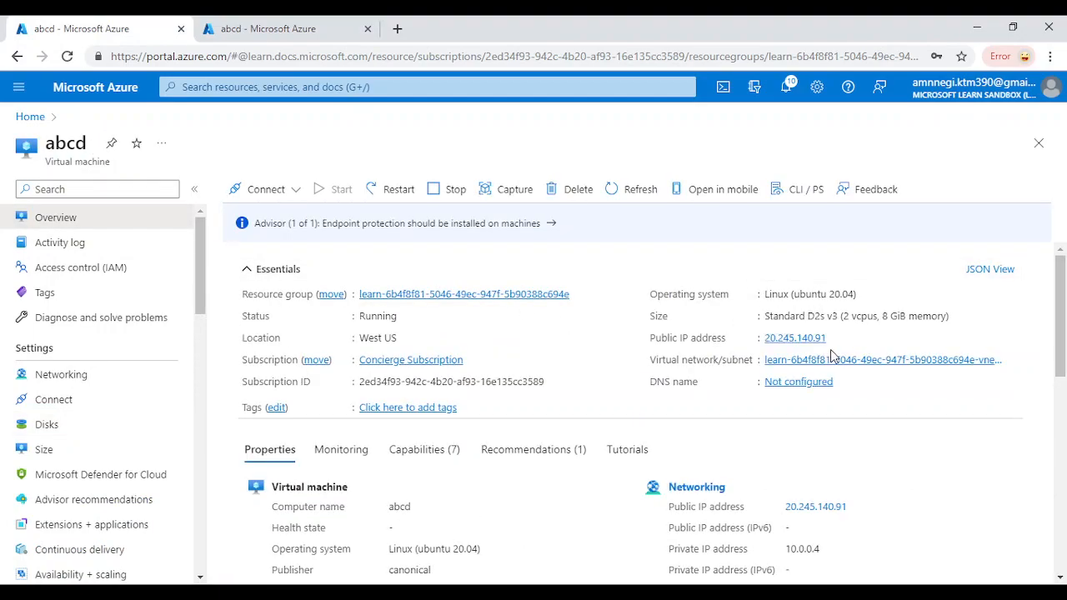
{"action": "left_click", "coordinate": [835, 337]}
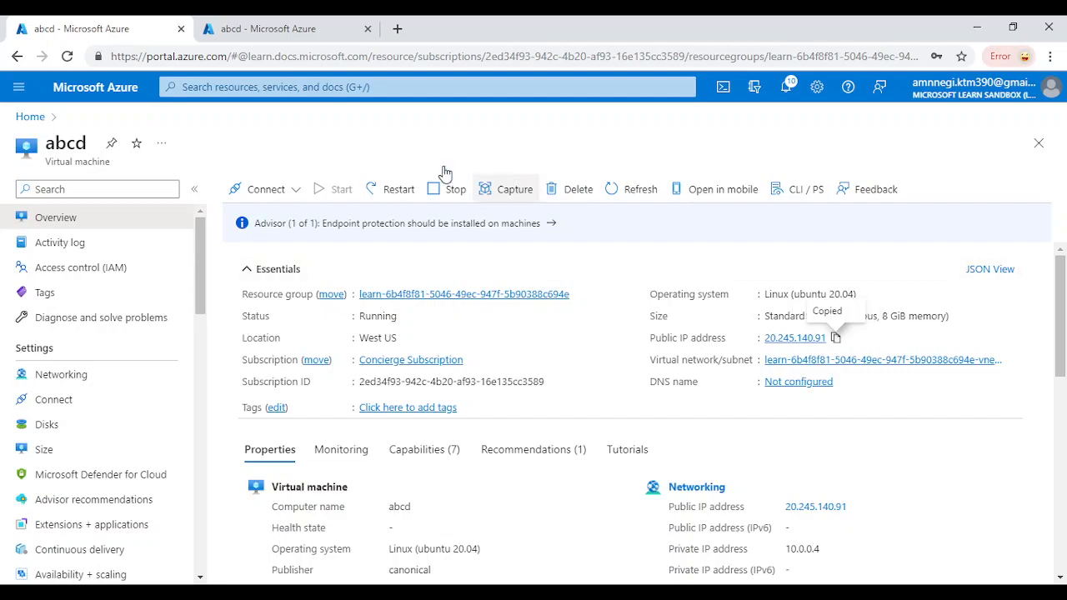
{"action": "left_click", "coordinate": [269, 28]}
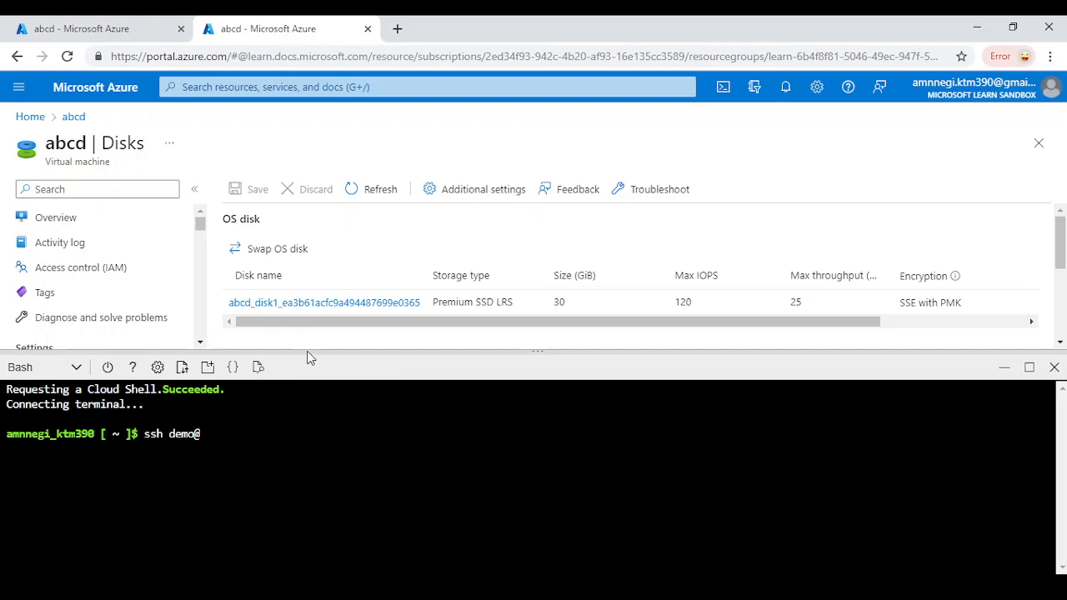
{"action": "key", "text": "ctrl+v"}
{"action": "key", "text": "Return"}
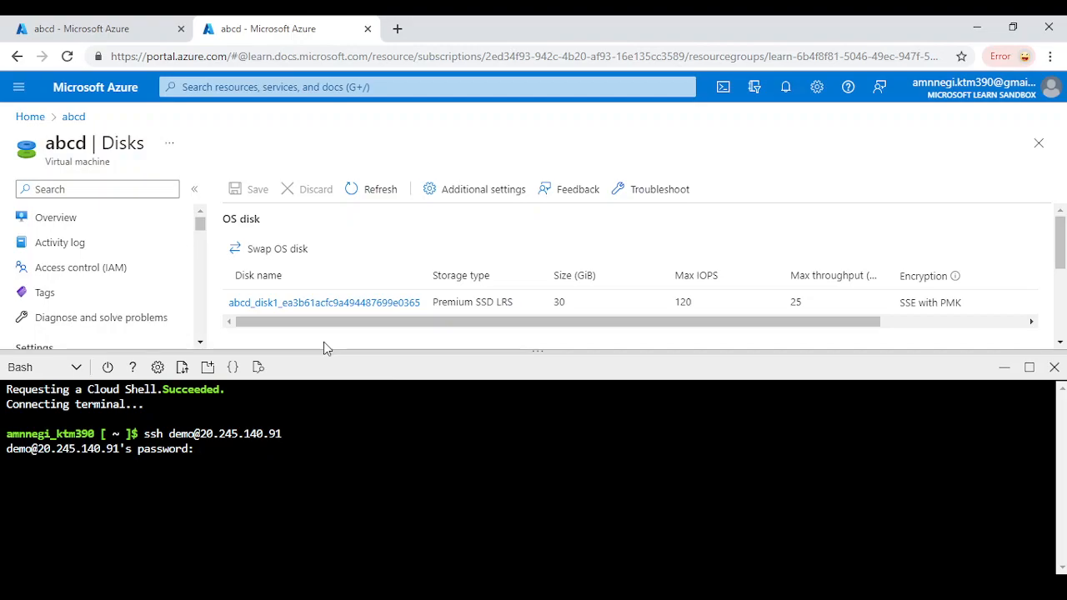
{"action": "key", "text": "Return"}
Maximize the terminal, switch to root with sudo su, and examine the block devices with lsblk, focusing on sda's size.
{"action": "left_click", "coordinate": [1029, 367]}
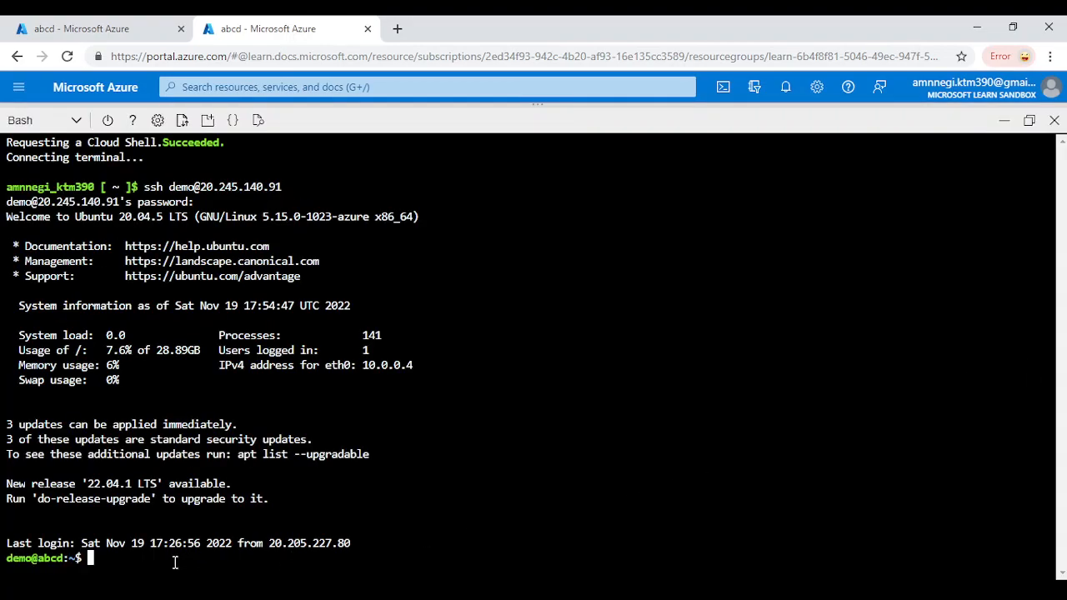
{"action": "type", "text": "sudo su"}
{"action": "key", "text": "Return"}
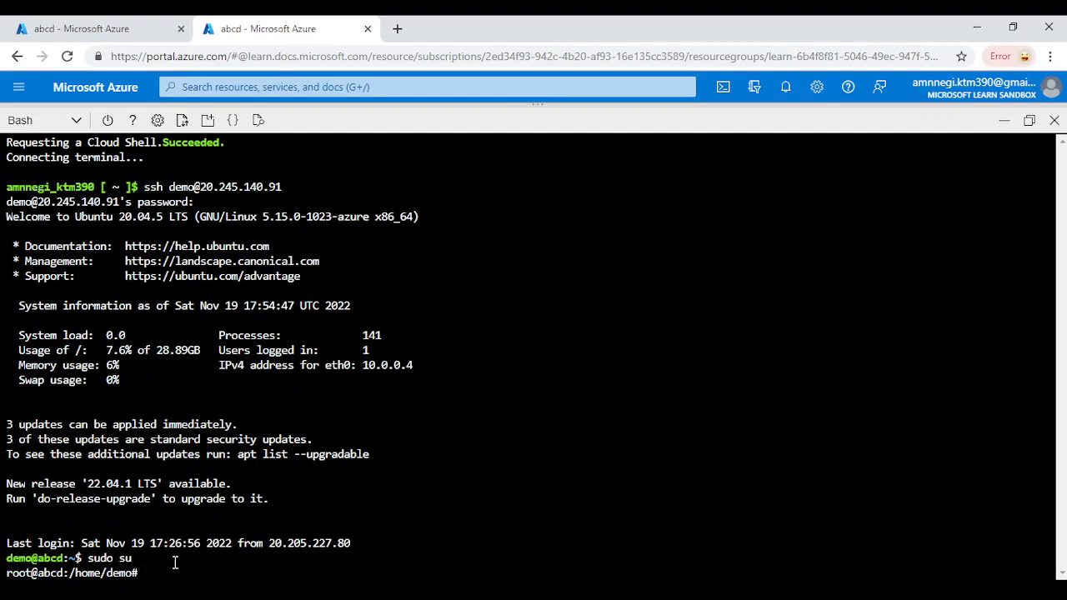
{"action": "type", "text": "lsblk"}
{"action": "key", "text": "Return"}
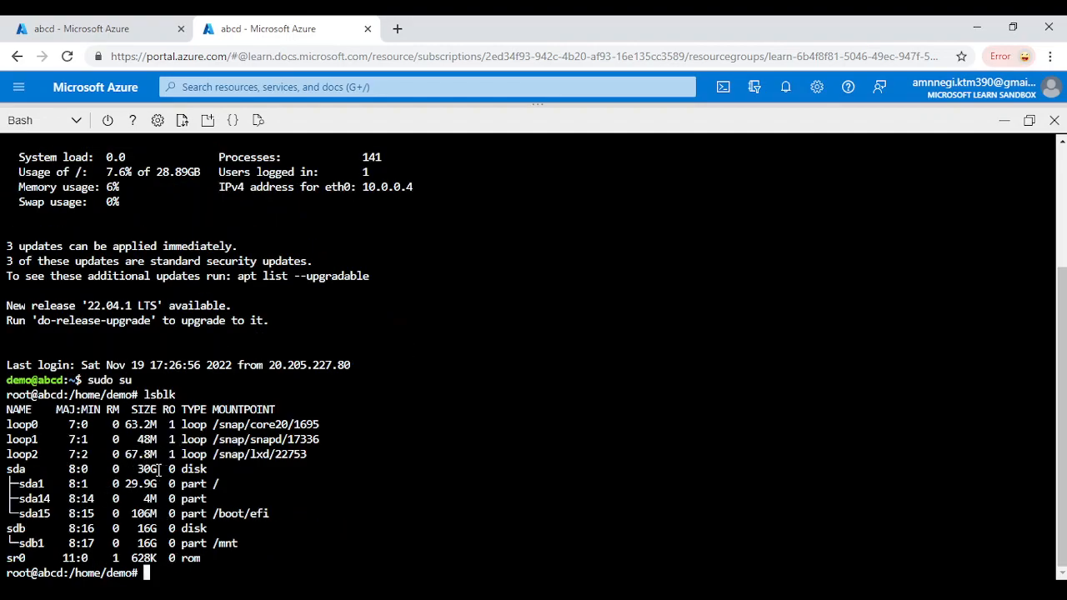
{"action": "double_click", "coordinate": [158, 469]}
{"action": "left_click_drag", "start_coordinate": [160, 469], "coordinate": [212, 469]}
{"action": "left_click", "coordinate": [215, 470]}
Return to the first portal tab and open the Disks page of the abcd virtual machine.
{"action": "left_click", "coordinate": [112, 29]}
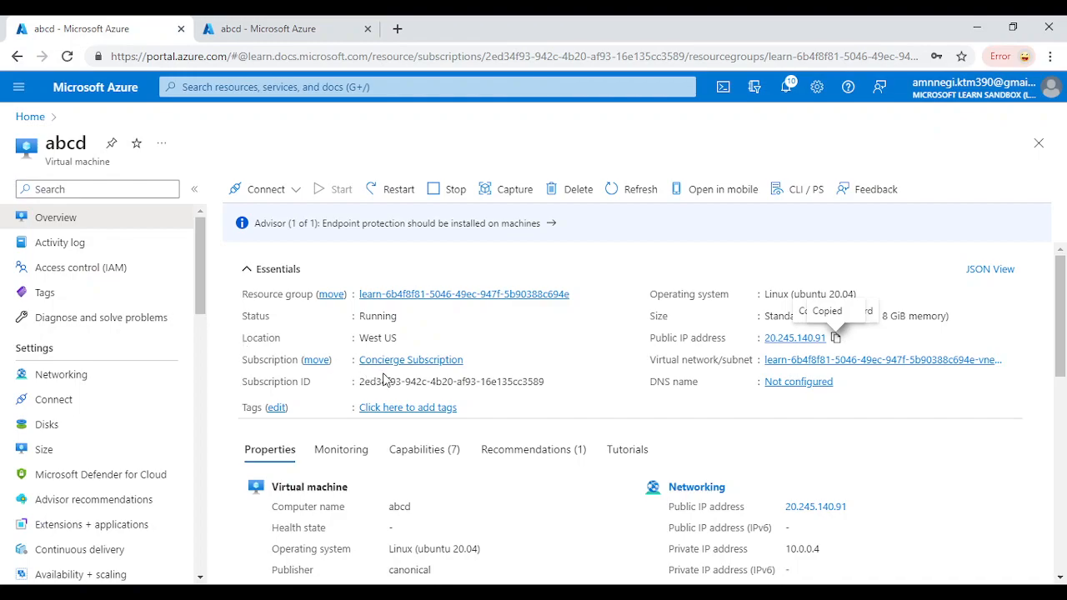
{"action": "scroll", "coordinate": [392, 388], "scroll_direction": "down", "scroll_amount": 1}
{"action": "scroll", "coordinate": [392, 388], "scroll_direction": "up", "scroll_amount": 1}
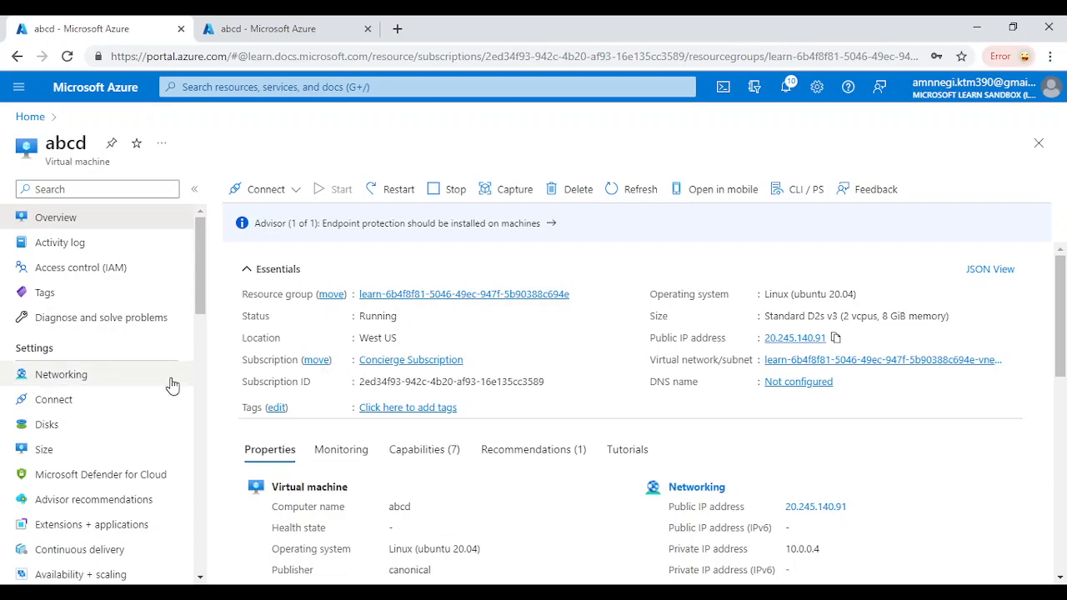
{"action": "left_click", "coordinate": [91, 426]}
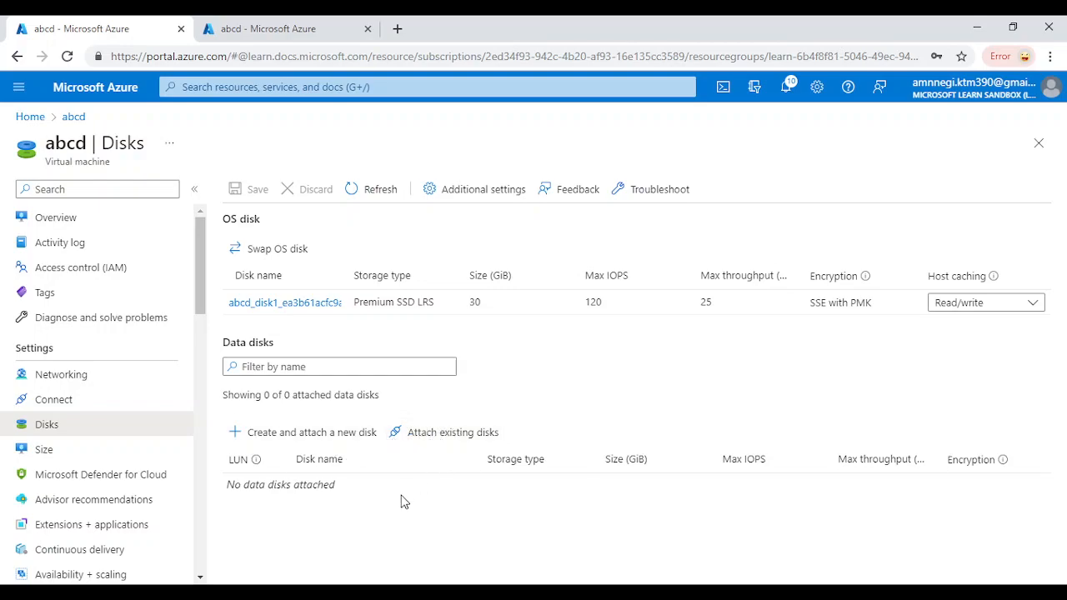
{"action": "left_click", "coordinate": [463, 433]}
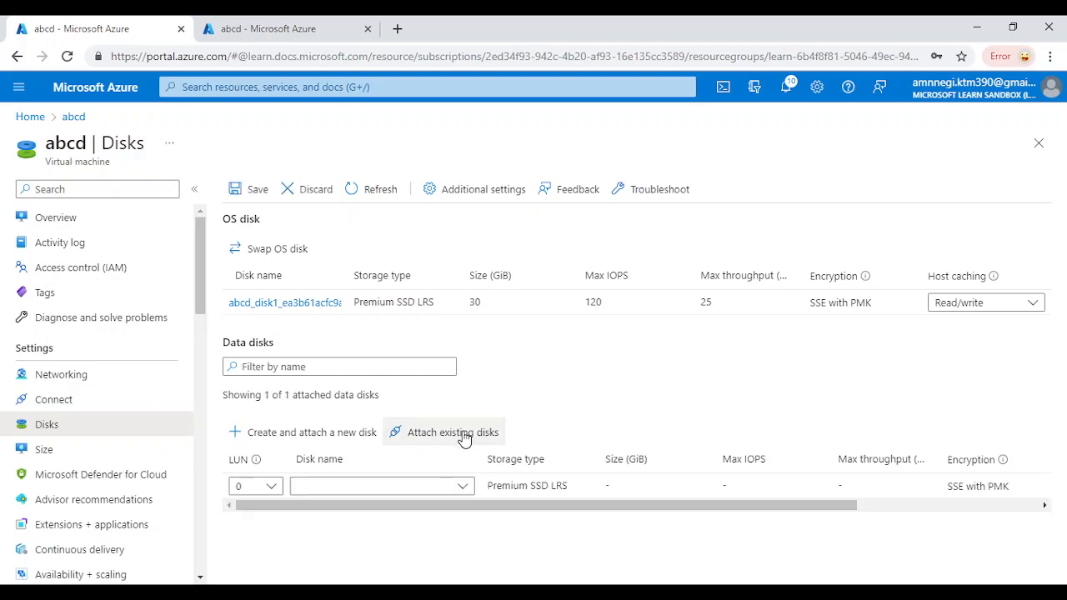
{"action": "left_click", "coordinate": [435, 489]}
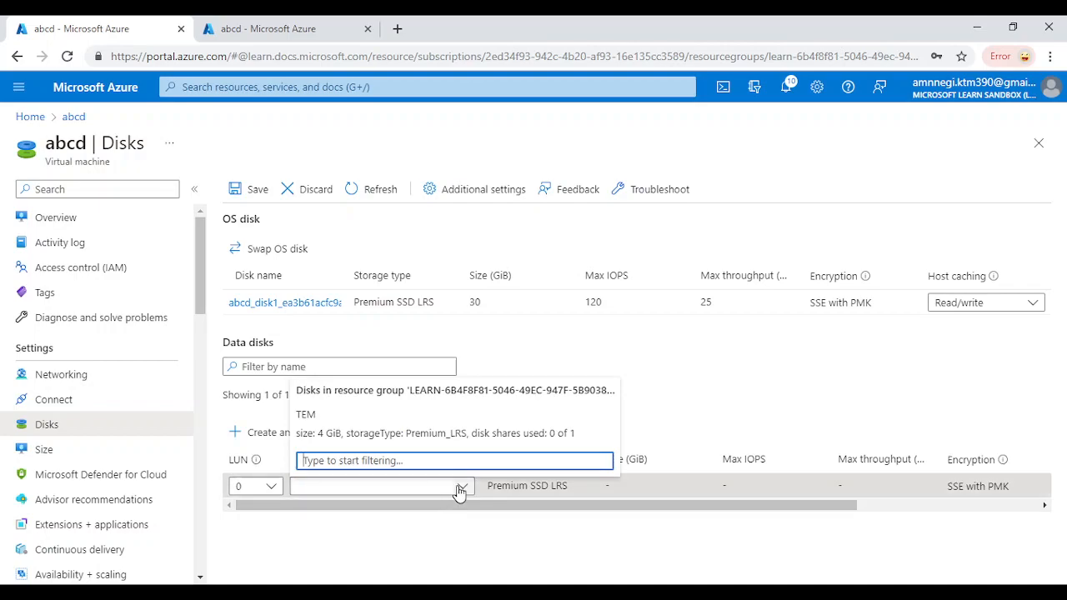
{"action": "left_click", "coordinate": [422, 529]}
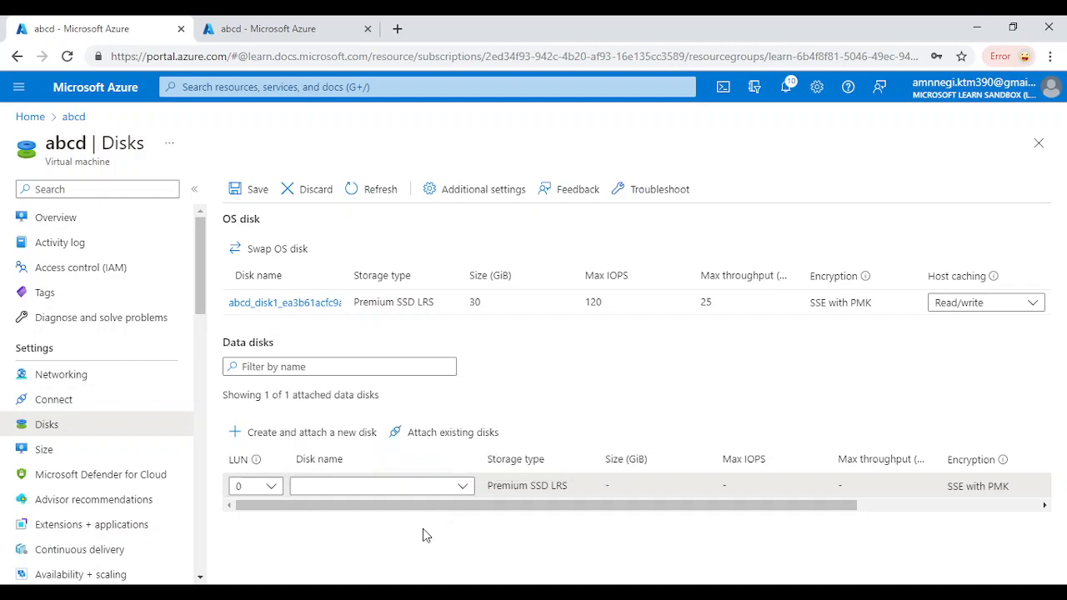
Add a row for creating and attaching a new data disk, and remove the empty existing-disk row.
{"action": "left_click", "coordinate": [316, 433]}
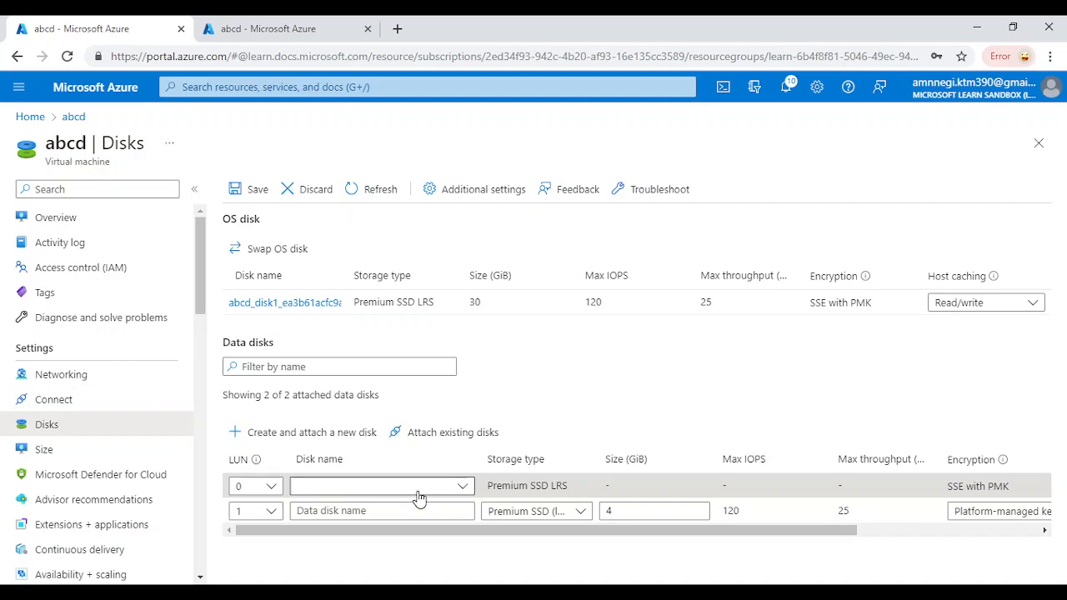
{"action": "left_click_drag", "start_coordinate": [840, 530], "coordinate": [1027, 513]}
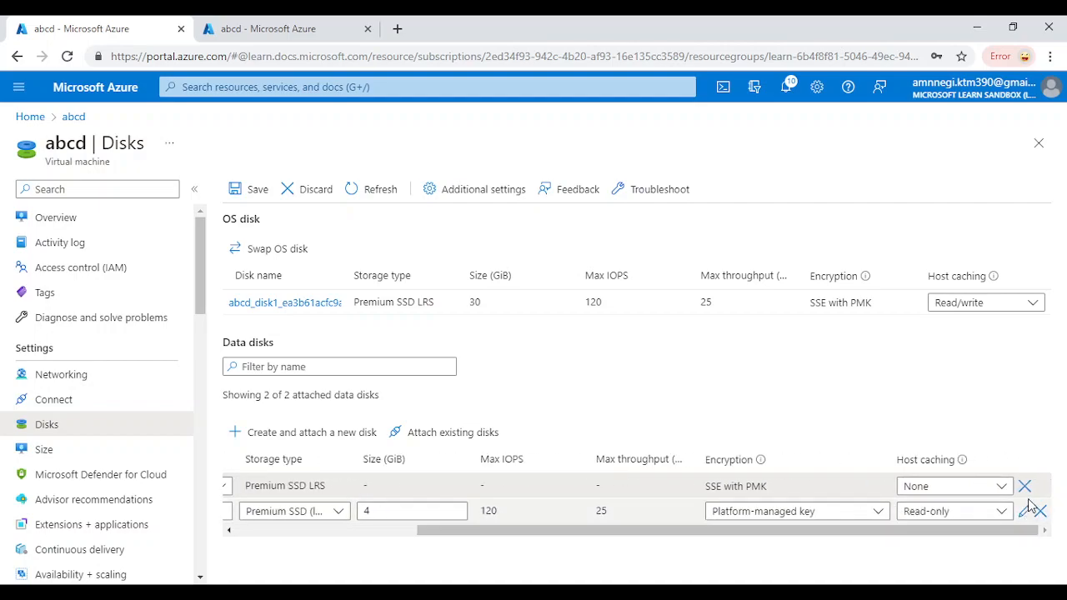
{"action": "left_click", "coordinate": [1025, 489]}
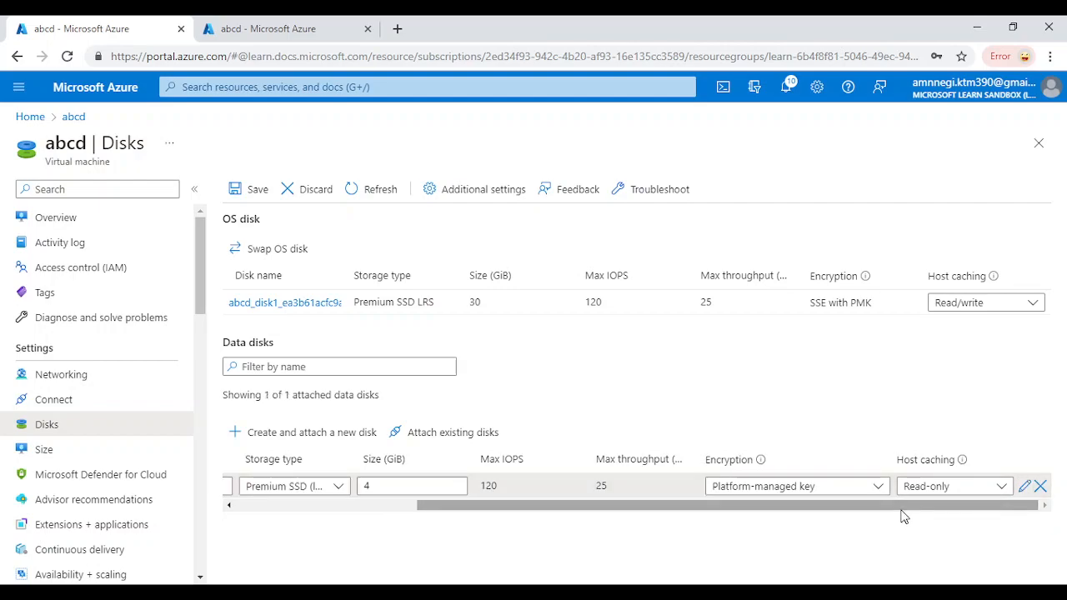
Set the new data disk's host caching to Read/write and its size to 10 GiB.
{"action": "left_click", "coordinate": [958, 488]}
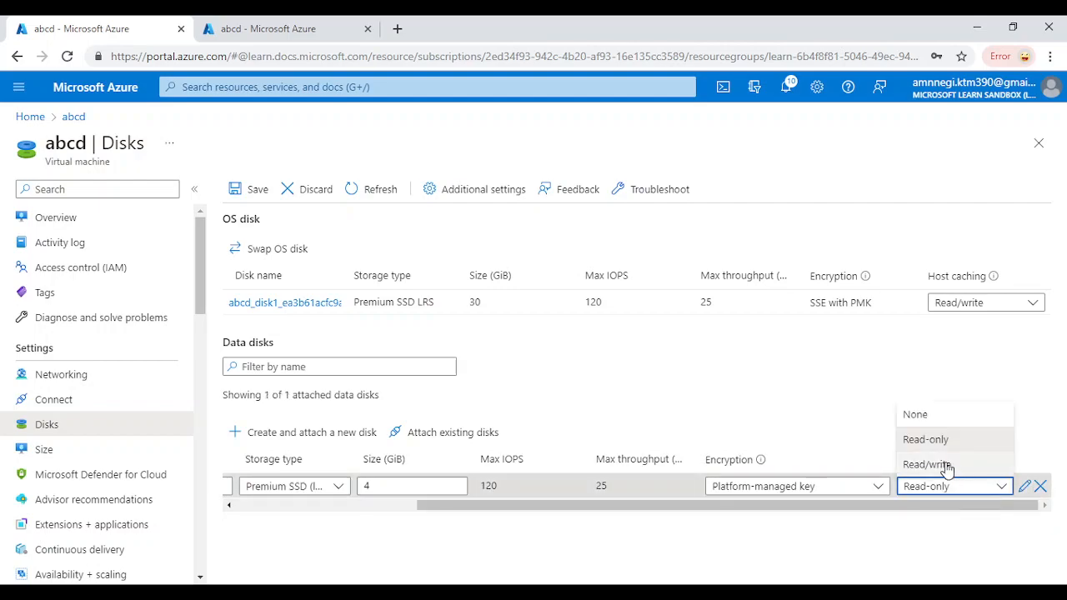
{"action": "left_click", "coordinate": [938, 464]}
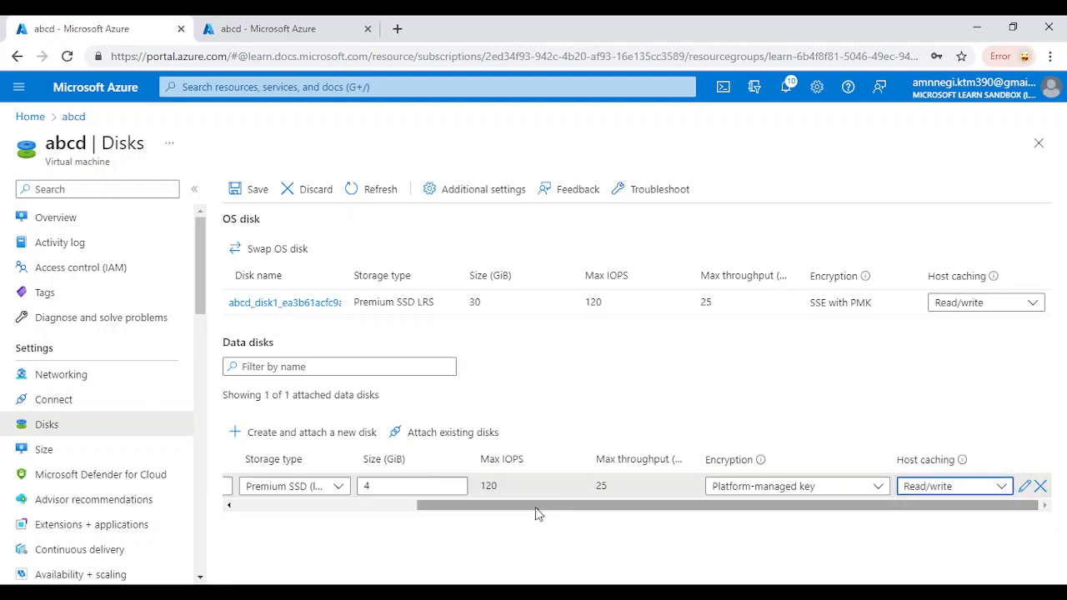
{"action": "left_click_drag", "start_coordinate": [438, 507], "coordinate": [292, 516]}
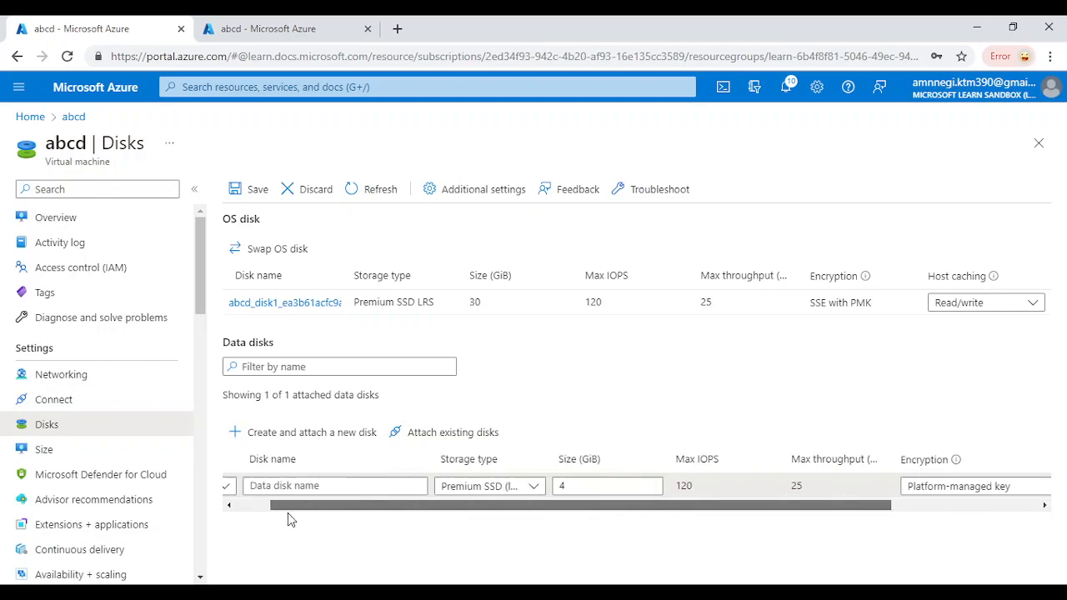
{"action": "left_click", "coordinate": [640, 486]}
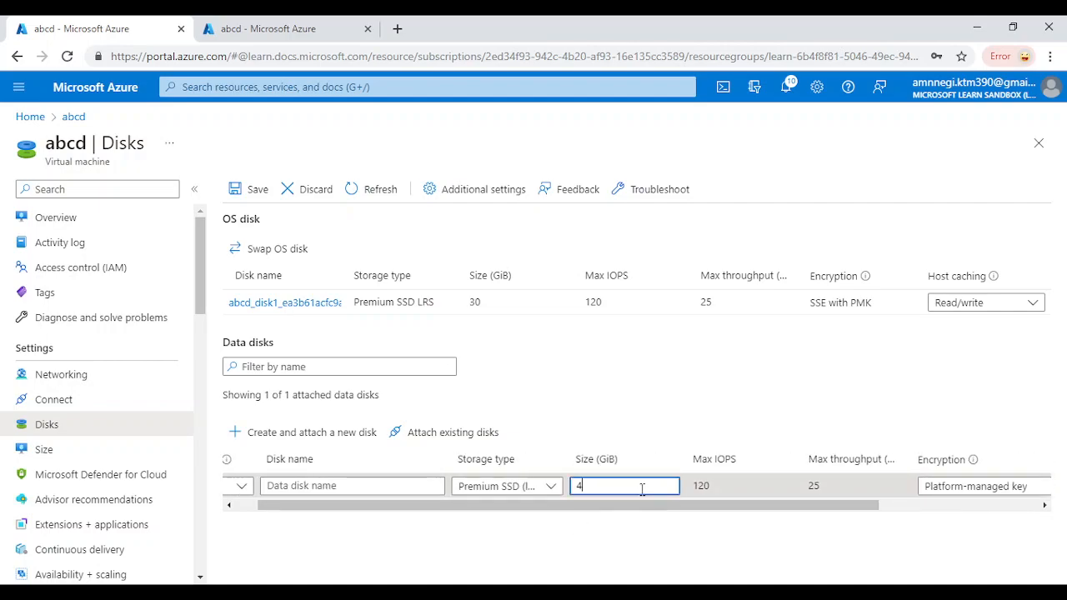
{"action": "key", "text": "BackSpace"}
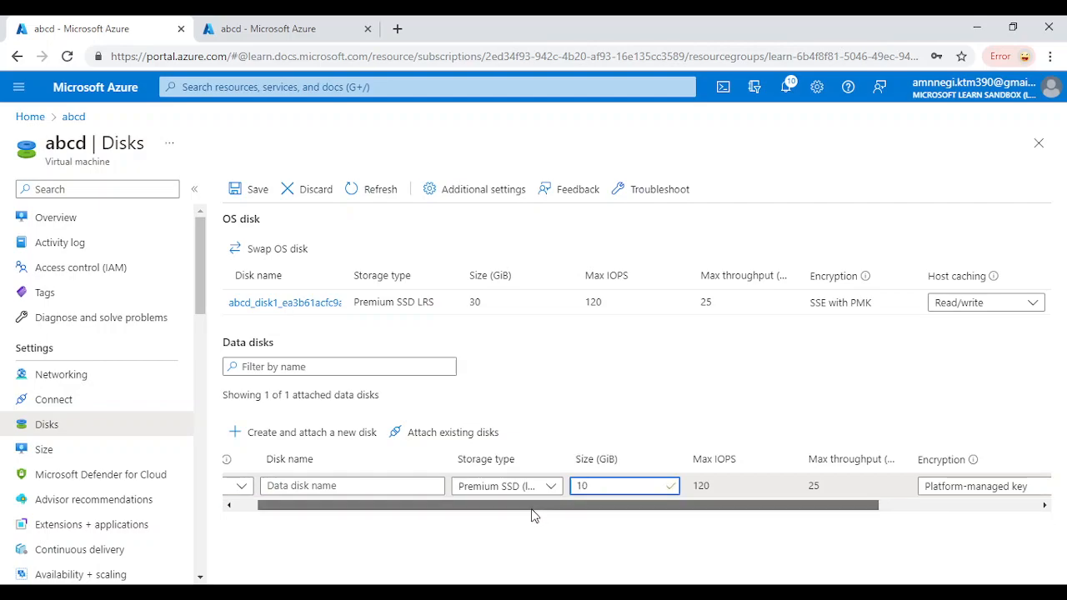
{"action": "scroll", "coordinate": [533, 513], "scroll_direction": "left", "scroll_amount": 1}
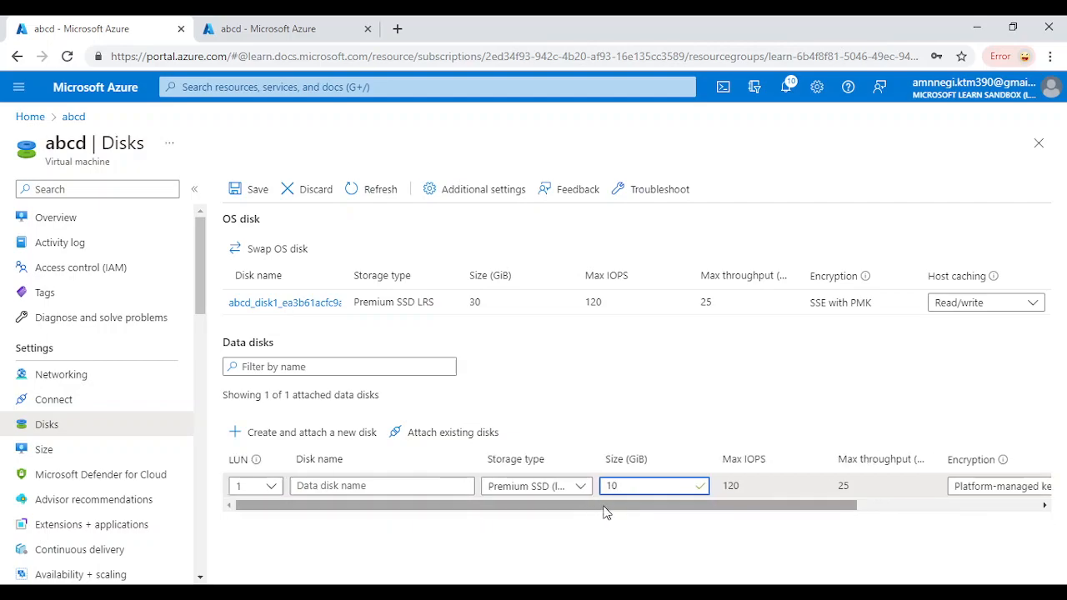
{"action": "left_click_drag", "start_coordinate": [731, 511], "coordinate": [655, 514]}
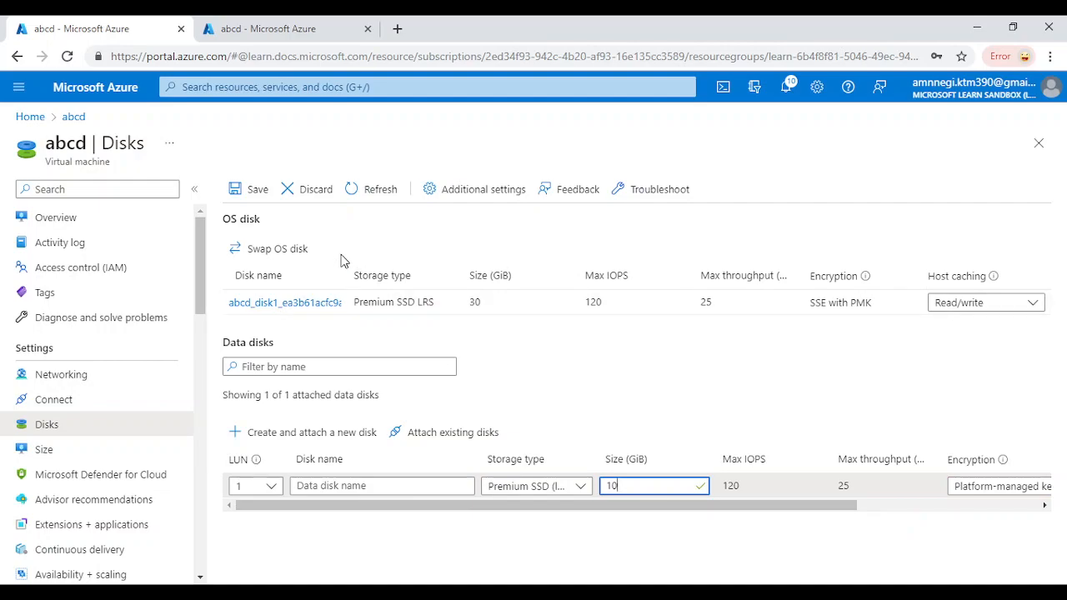
Name the new data disk virtualmachineabcd and save the VM's disk configuration.
{"action": "left_click", "coordinate": [259, 198]}
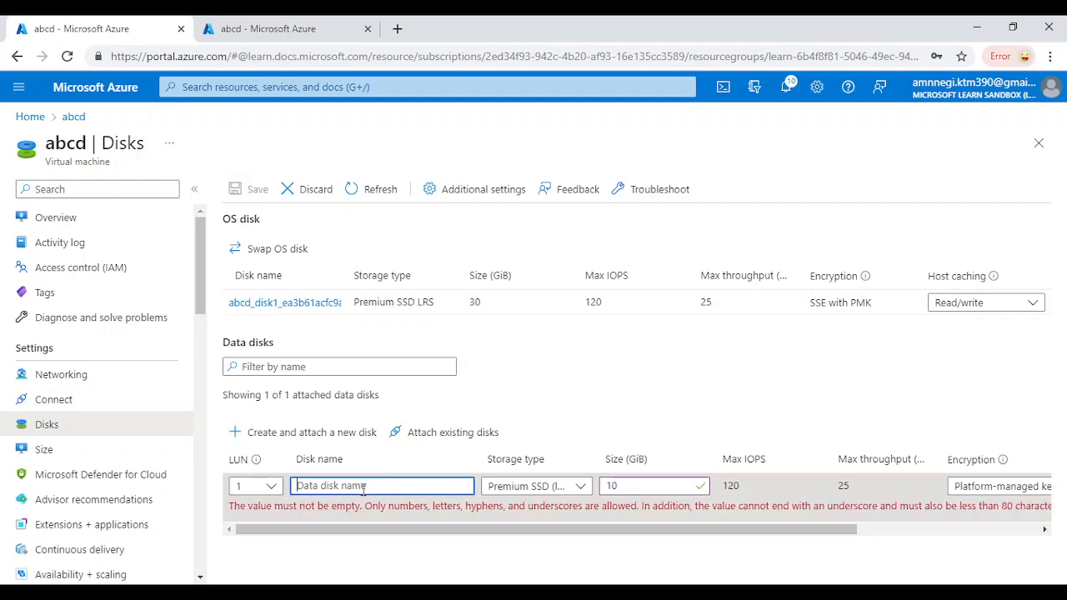
{"action": "type", "text": "virtual"}
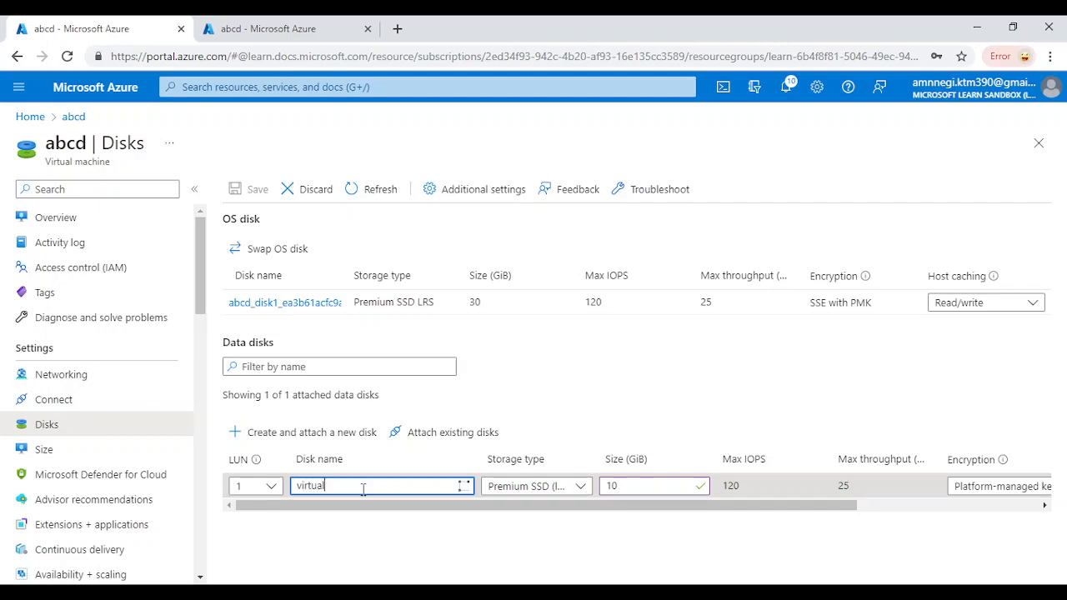
{"action": "type", "text": "machineabcd"}
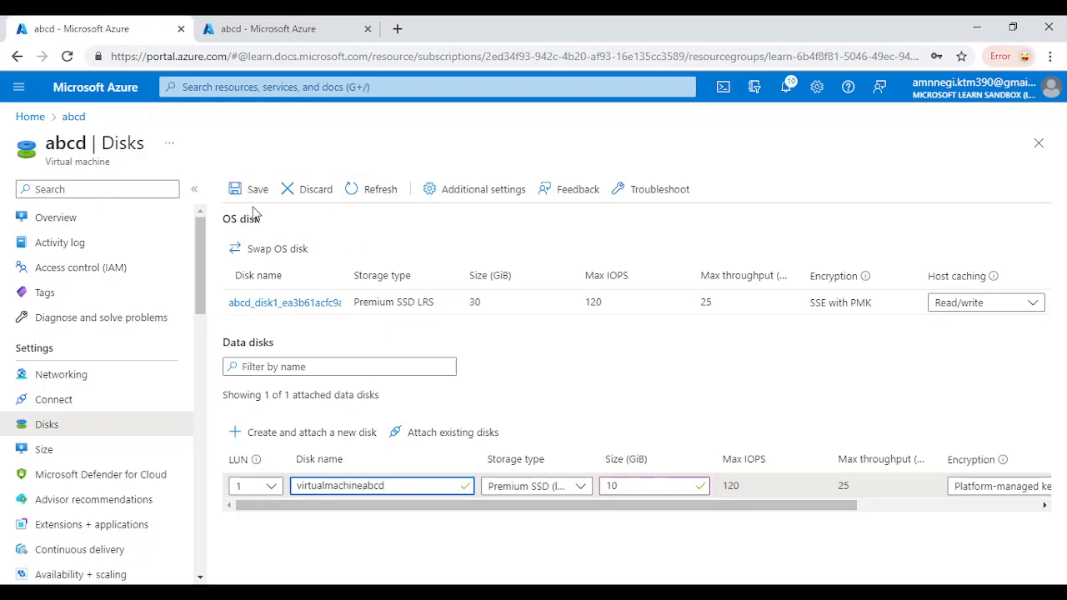
{"action": "left_click", "coordinate": [250, 190]}
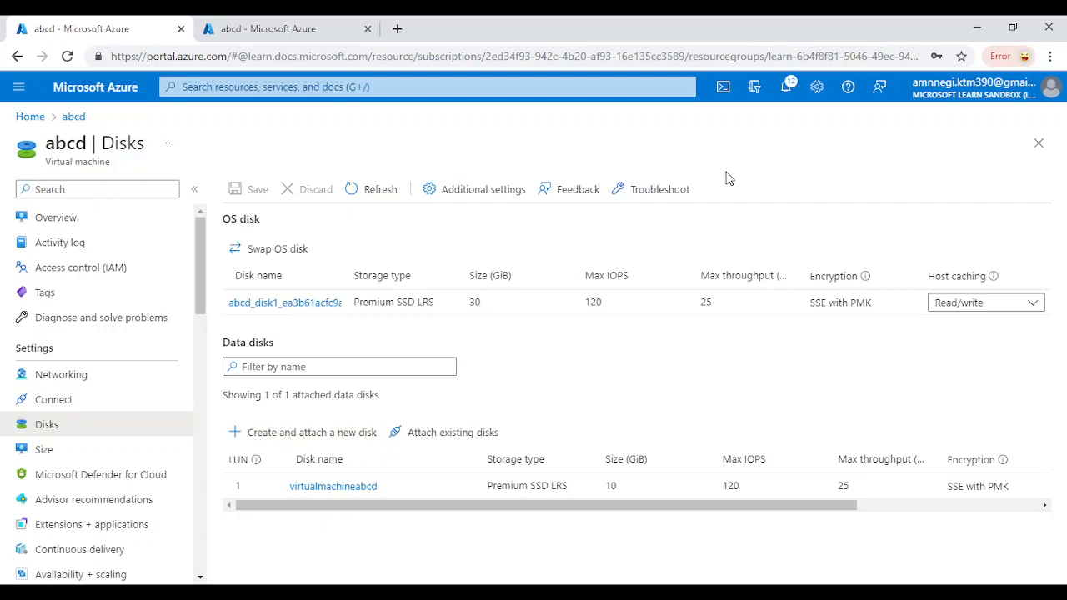
Check the portal notifications for the disk creation and virtual machine update, and close them.
{"action": "left_click", "coordinate": [786, 88]}
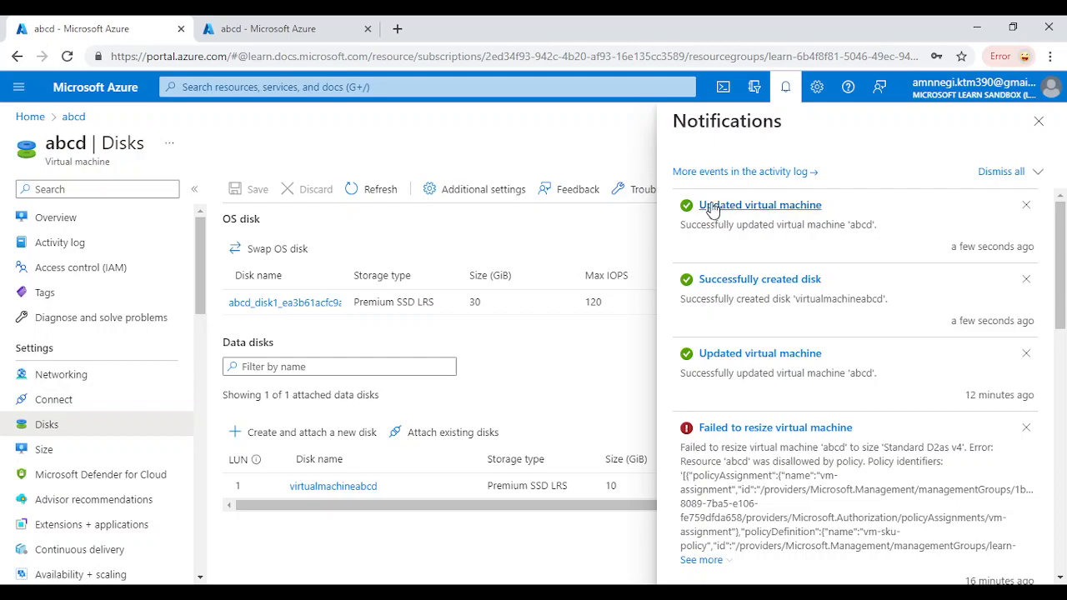
{"action": "left_click", "coordinate": [1038, 123]}
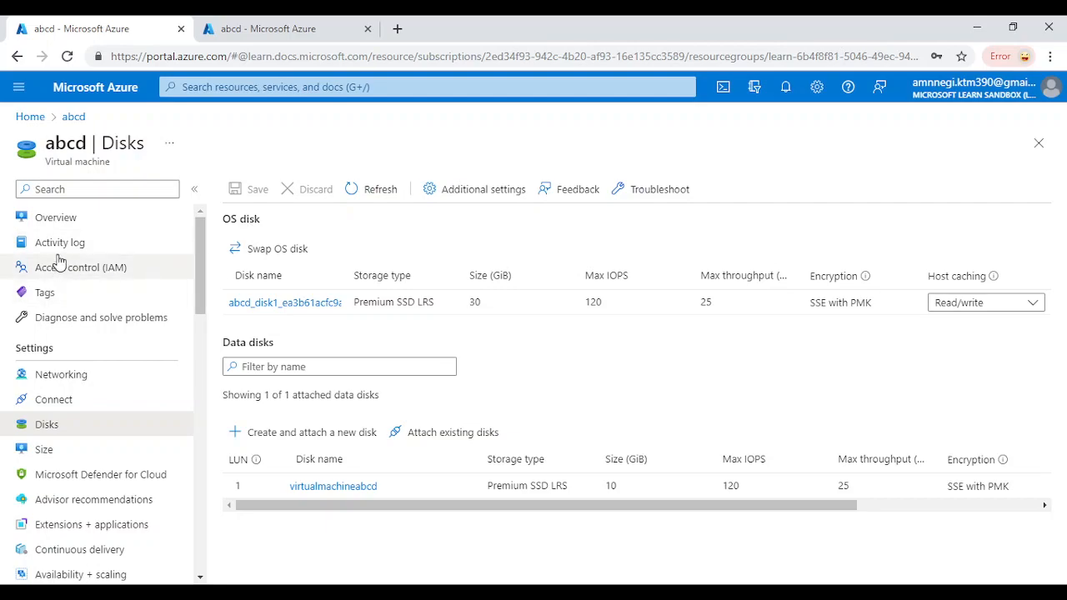
Return to the root shell session in the second portal tab and list the VM's block devices again with lsblk.
{"action": "left_click", "coordinate": [244, 30]}
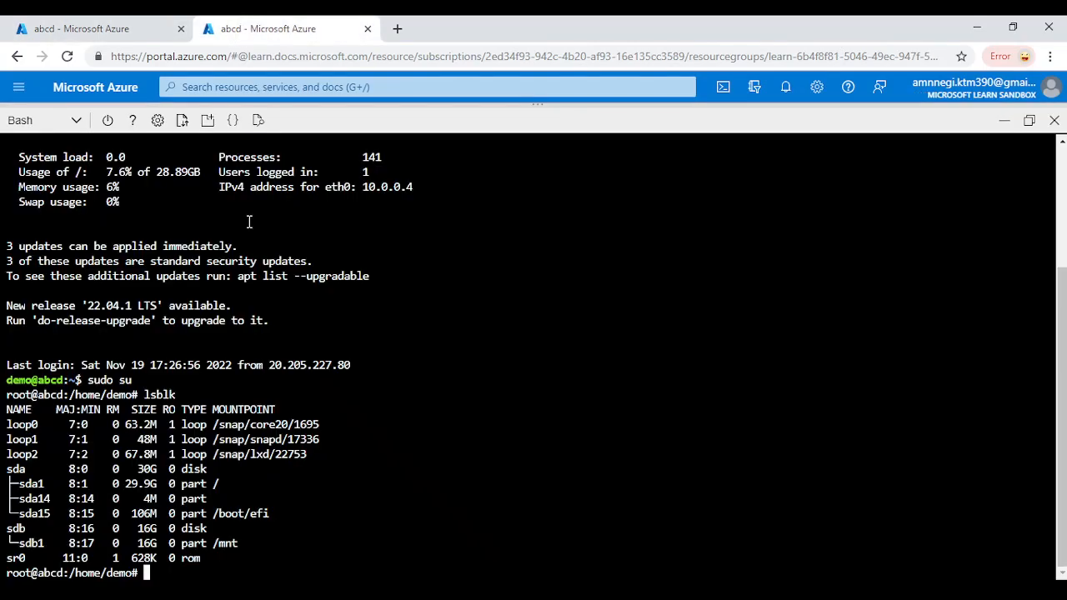
{"action": "key", "text": "Up"}
{"action": "key", "text": "Return"}
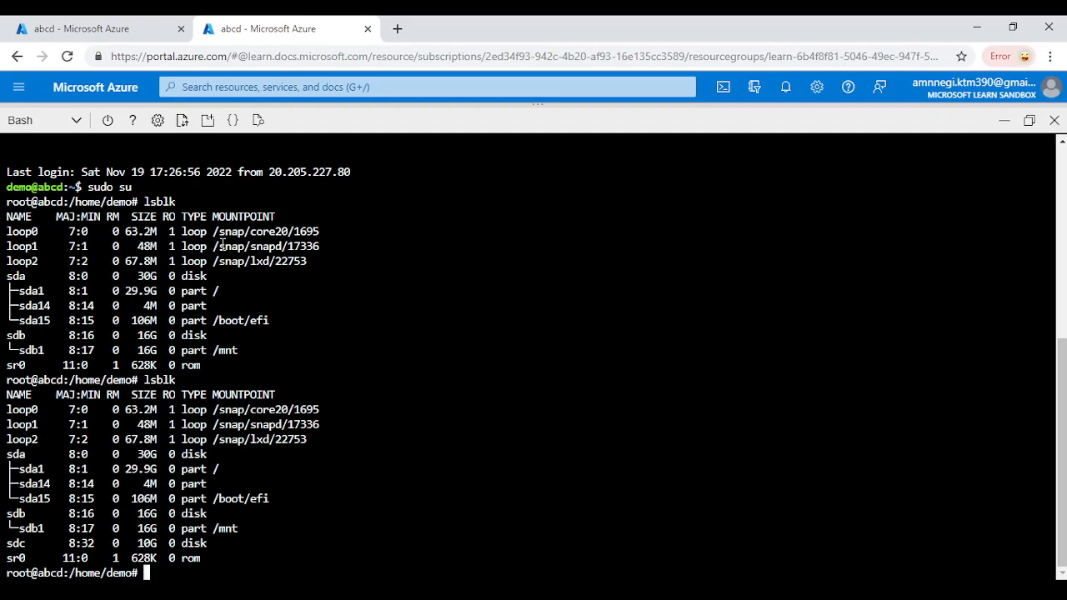
Compare the data disk on the portal's Disks page with the lsblk output, highlighting the size and type of sdc.
{"action": "left_click", "coordinate": [109, 40]}
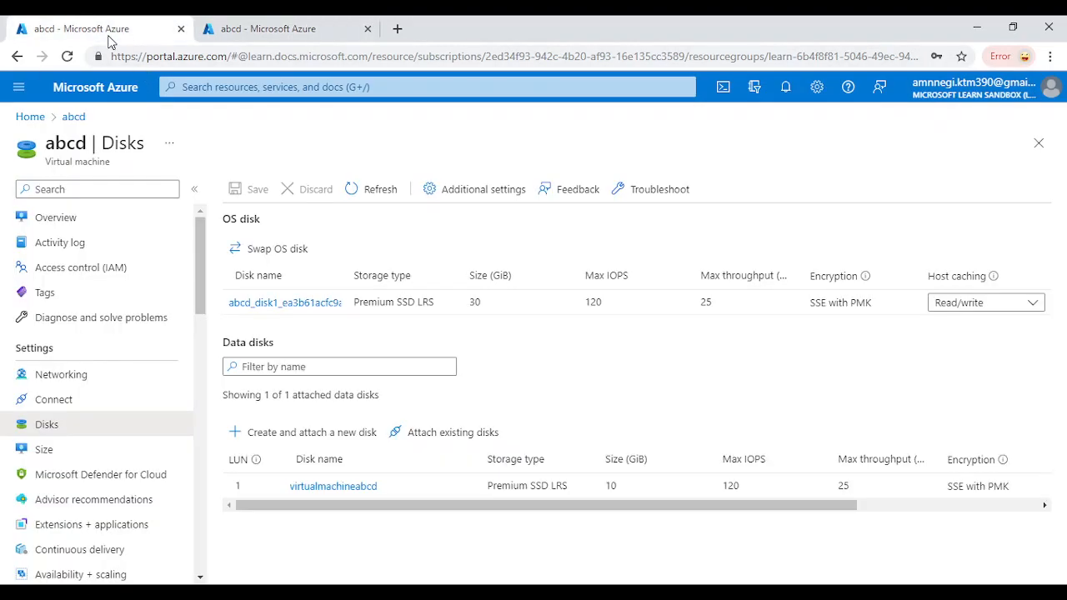
{"action": "left_click", "coordinate": [277, 34]}
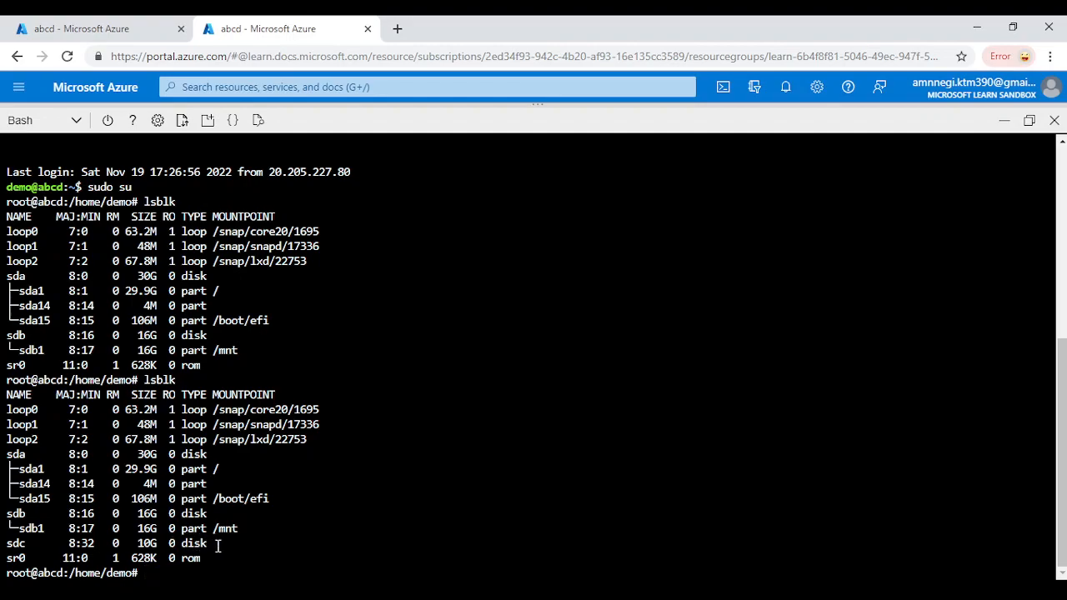
{"action": "left_click_drag", "start_coordinate": [206, 545], "coordinate": [141, 543]}
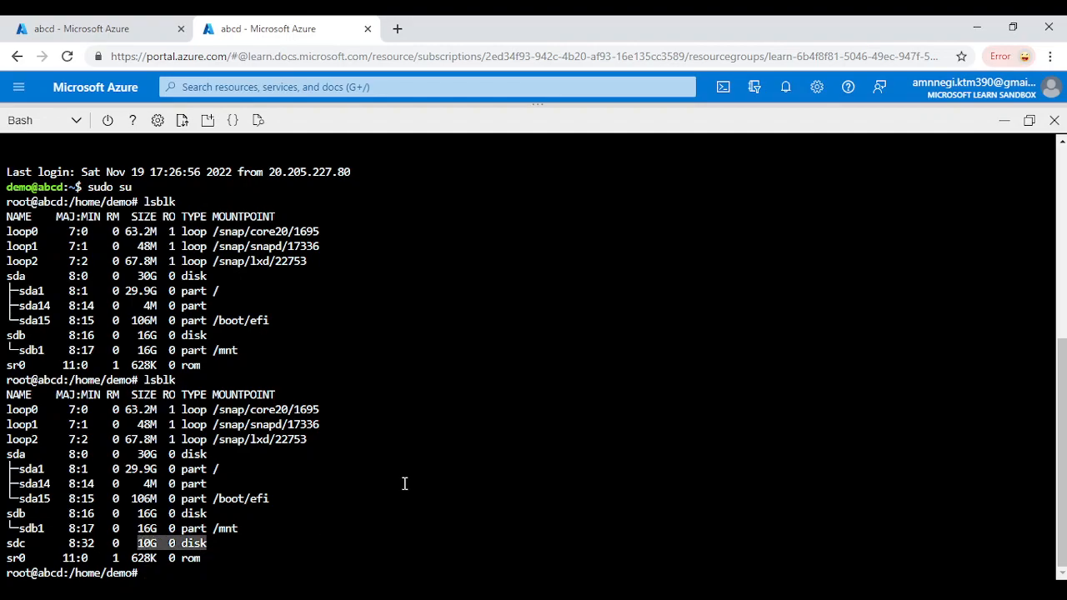
{"action": "scroll", "coordinate": [452, 453], "scroll_direction": "up", "scroll_amount": 1}
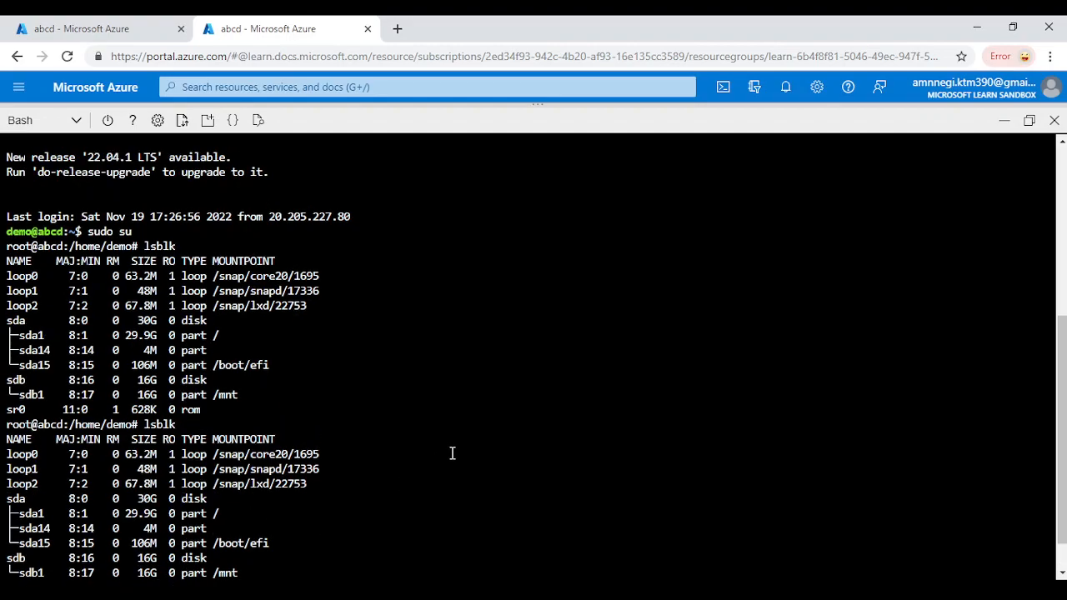
{"action": "scroll", "coordinate": [452, 454], "scroll_direction": "down", "scroll_amount": 1}
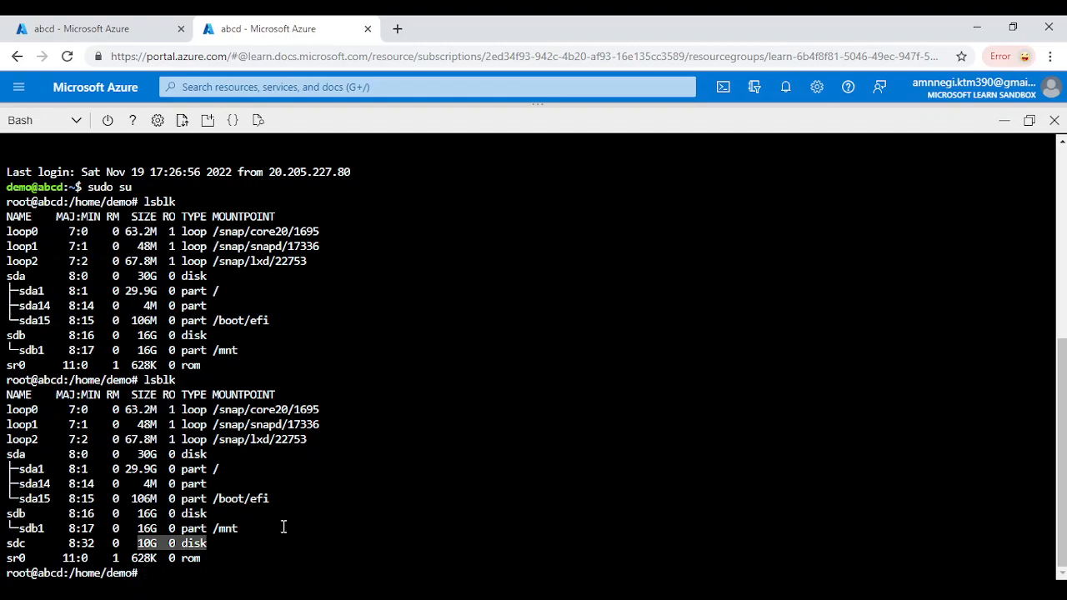
{"action": "scroll", "coordinate": [292, 544], "scroll_direction": "up", "scroll_amount": 1}
{"action": "scroll", "coordinate": [292, 544], "scroll_direction": "down", "scroll_amount": 1}
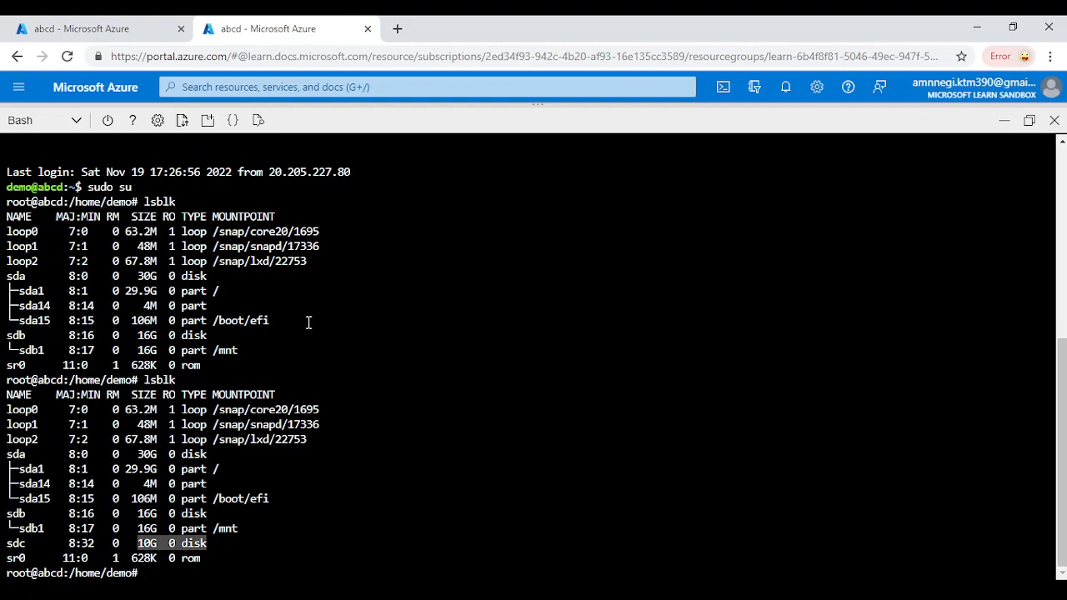
Go back to the Disks page of abcd and examine the remaining columns of the virtualmachineabcd data disk.
{"action": "left_click", "coordinate": [114, 25]}
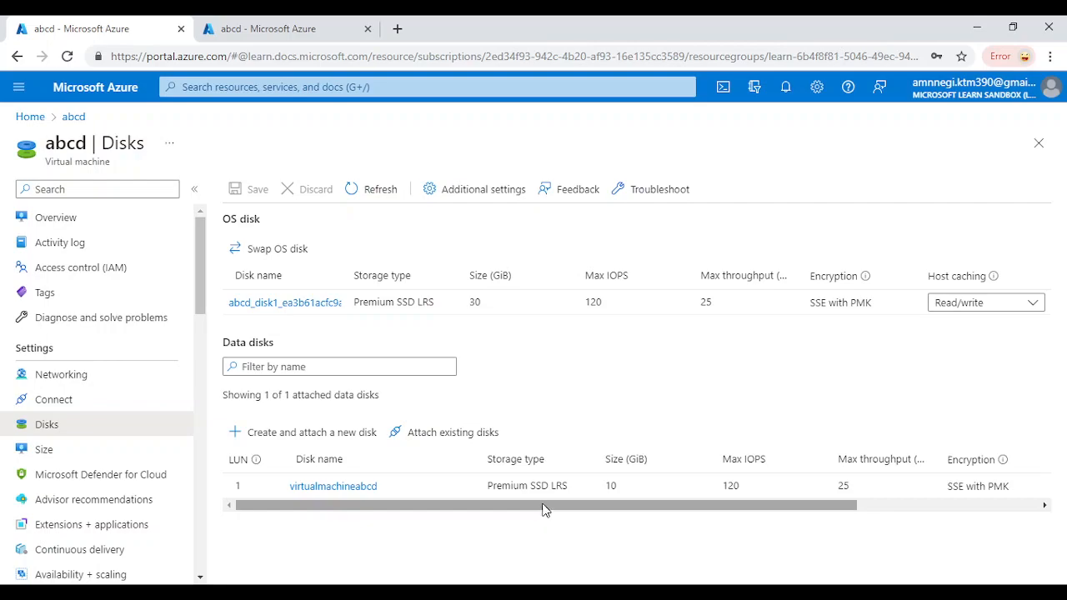
{"action": "left_click_drag", "start_coordinate": [543, 507], "coordinate": [502, 503]}
{"action": "left_click_drag", "start_coordinate": [798, 511], "coordinate": [867, 506]}
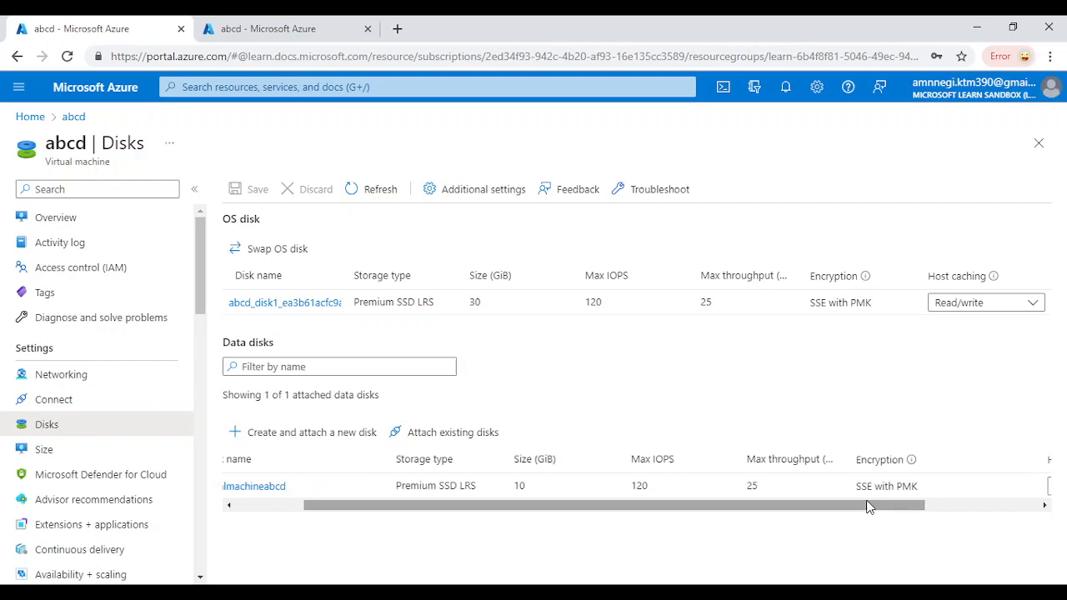